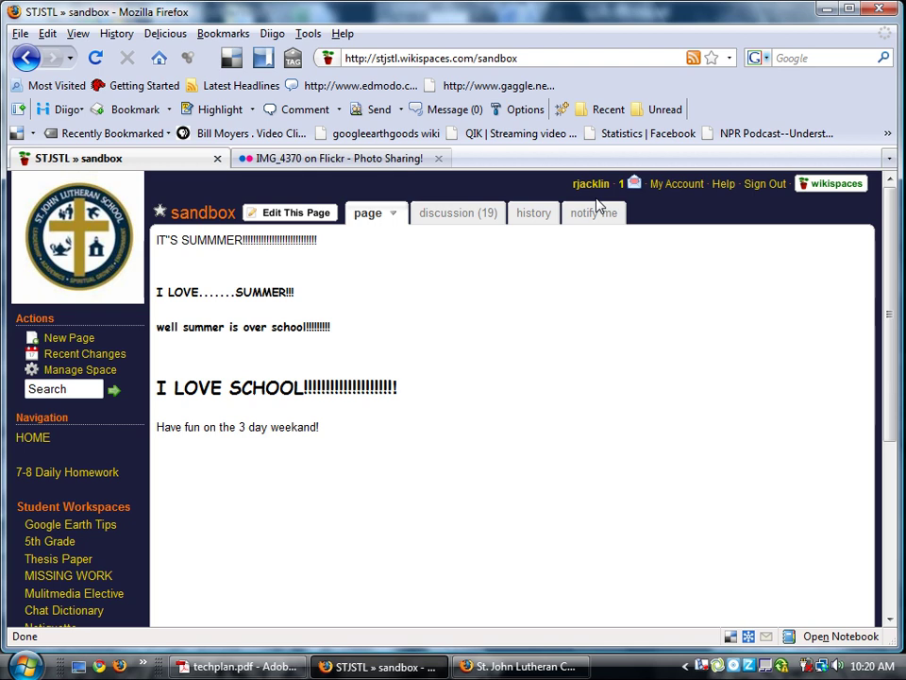
Open the sandbox wiki page for editing and bring up the options for inserting images and files
left_click(283, 215)
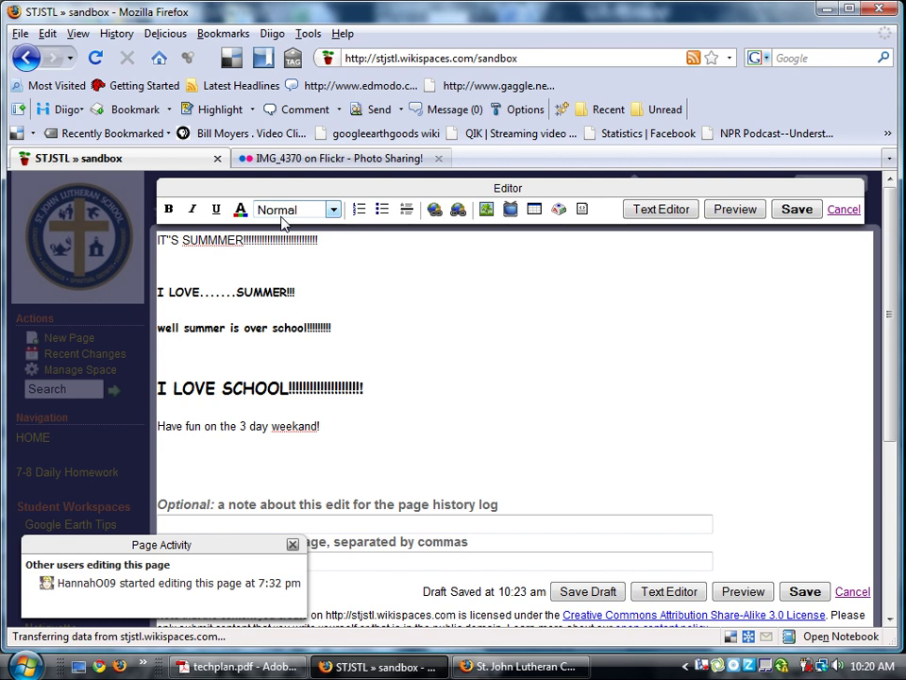
left_click(486, 212)
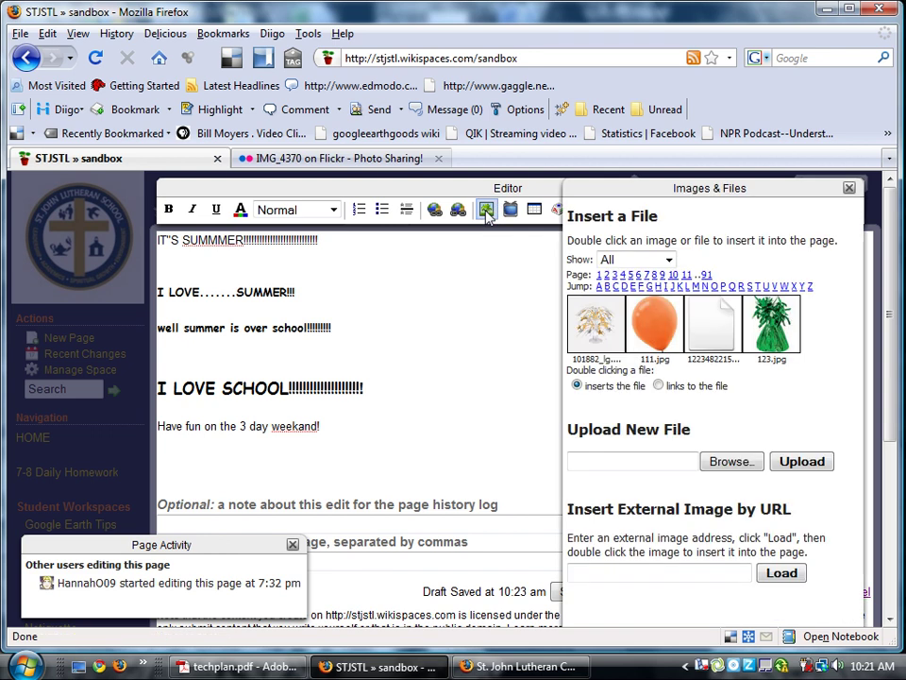
left_click(581, 461)
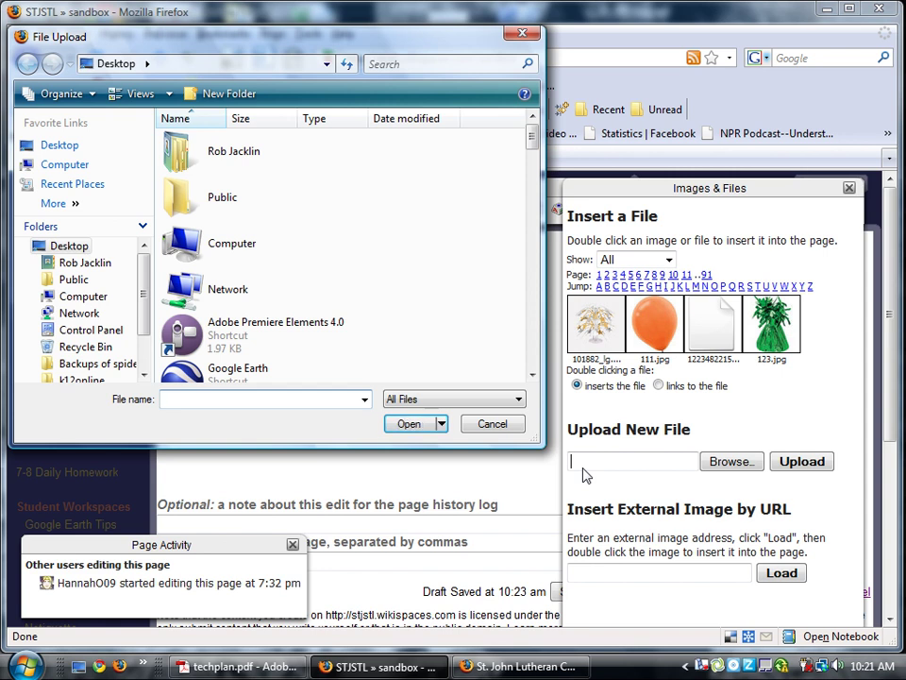
left_click(481, 423)
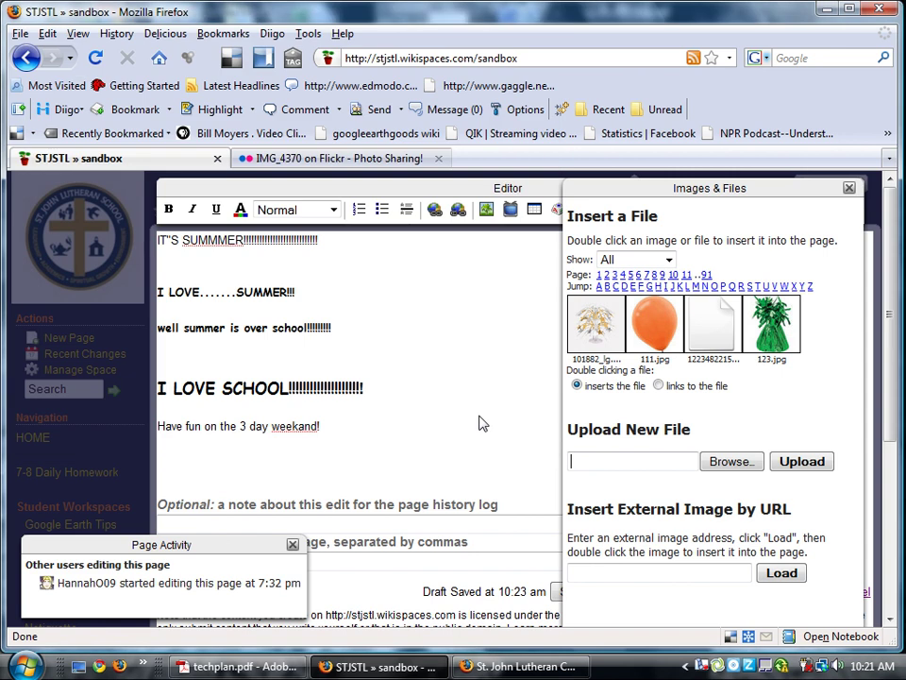
Save the IMG_4370 carousel photo from the open Flickr page to the desktop as "dad and girls"
left_click(313, 161)
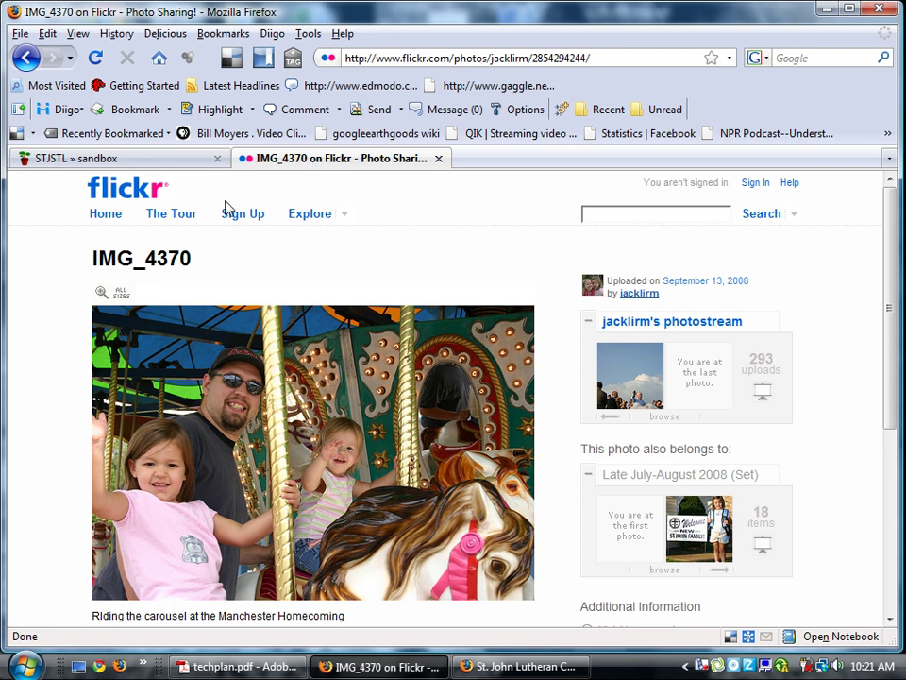
right_click(276, 365)
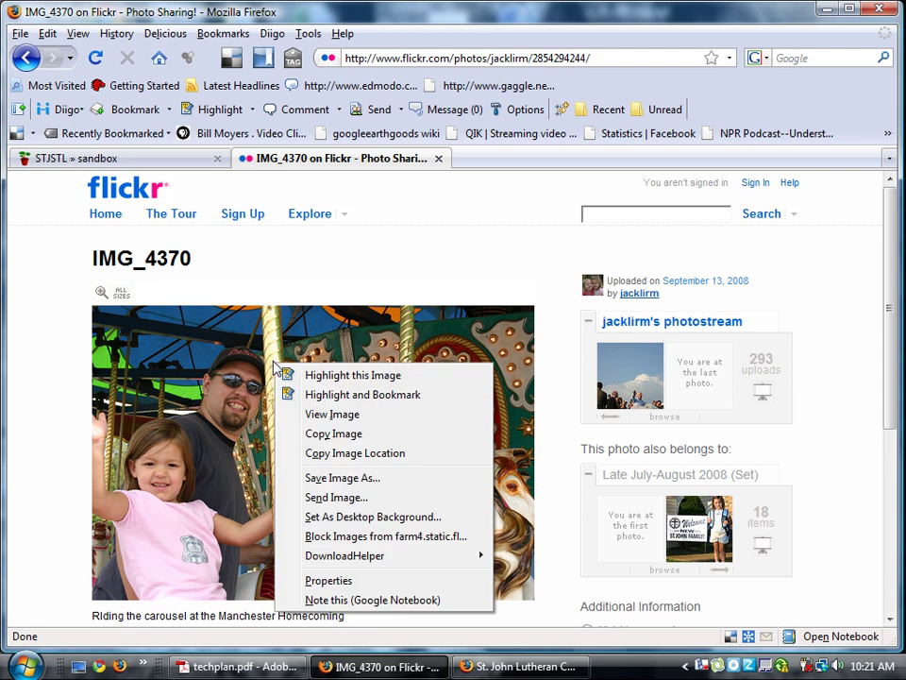
left_click(326, 478)
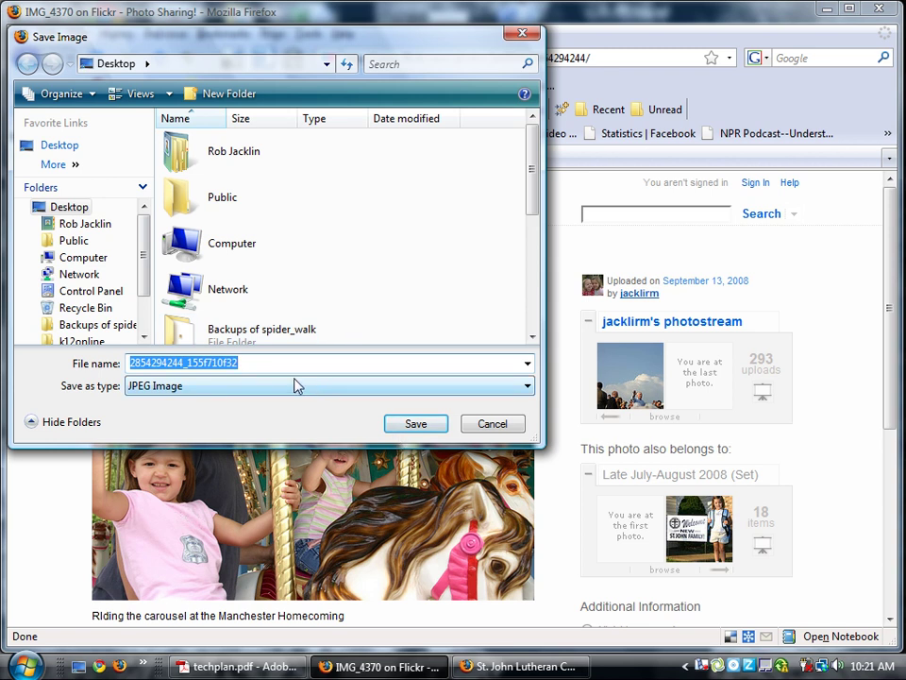
key("BackSpace")
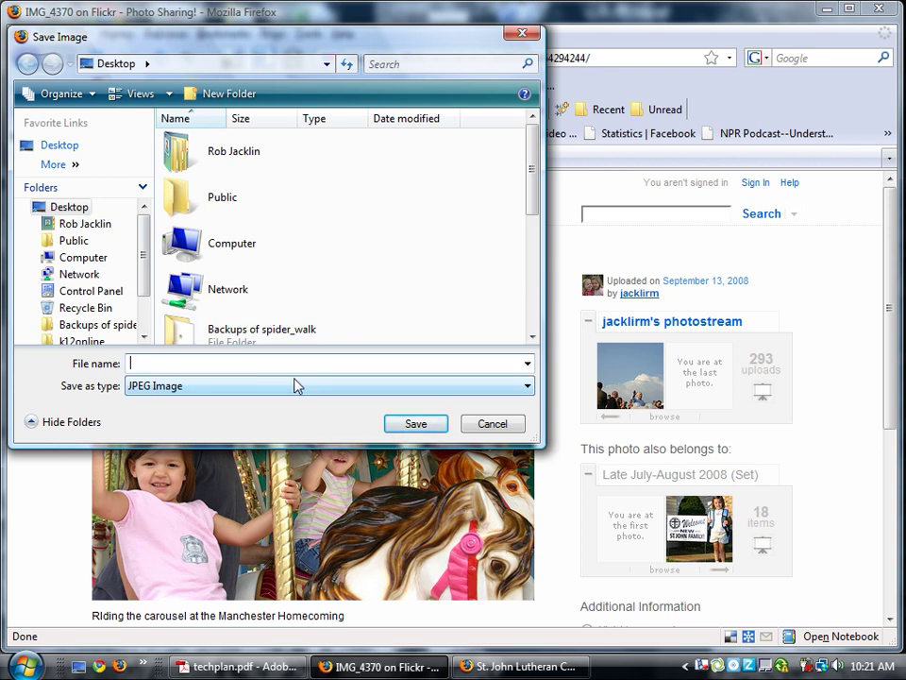
type("dad ")
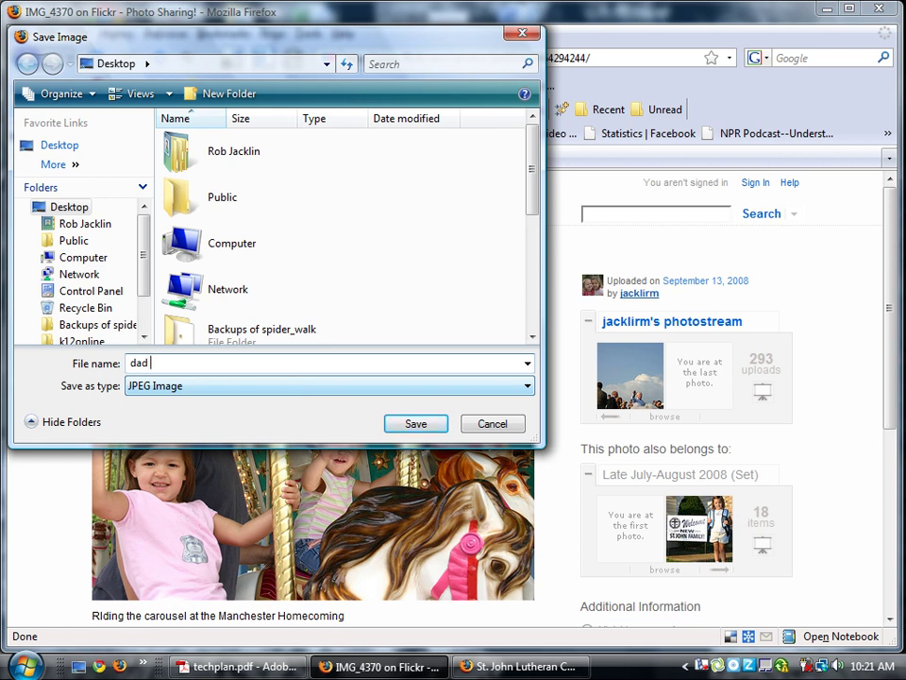
type("and girls")
left_click(415, 423)
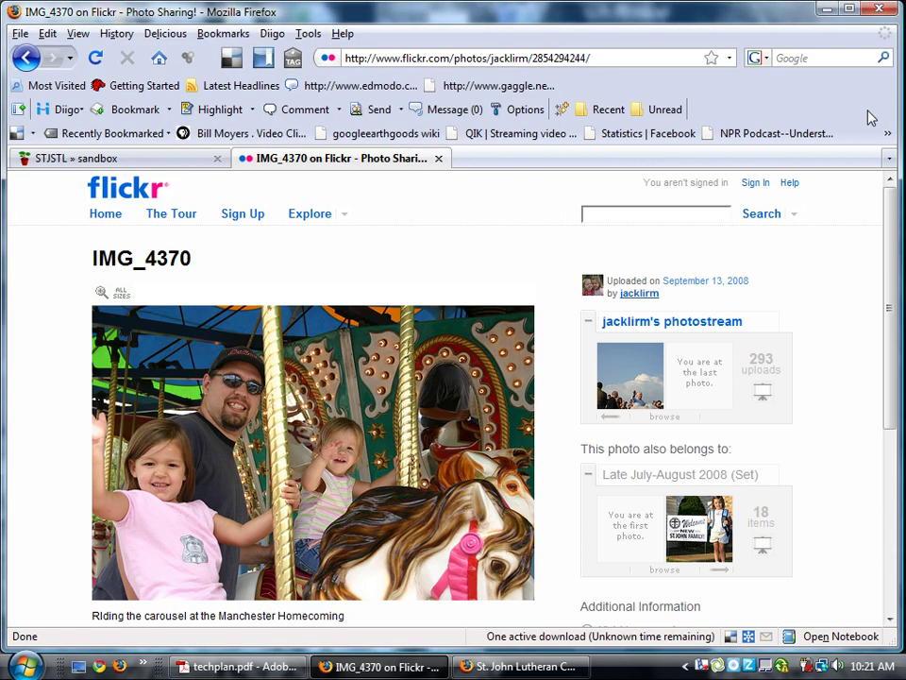
Check the desktop for the saved "dad and girls" image and return to the sandbox page editor
left_click(821, 9)
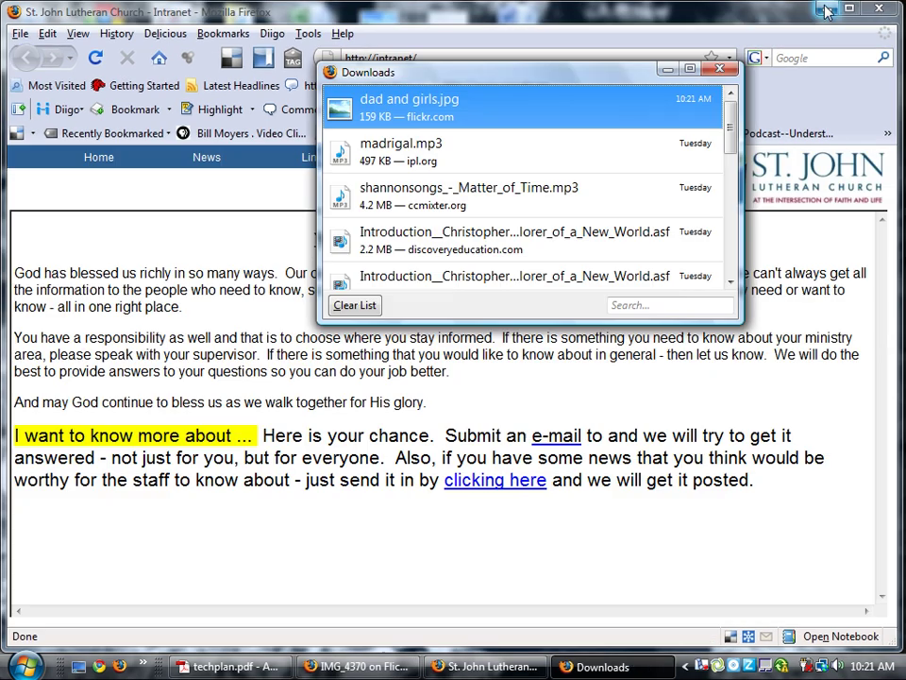
left_click(825, 8)
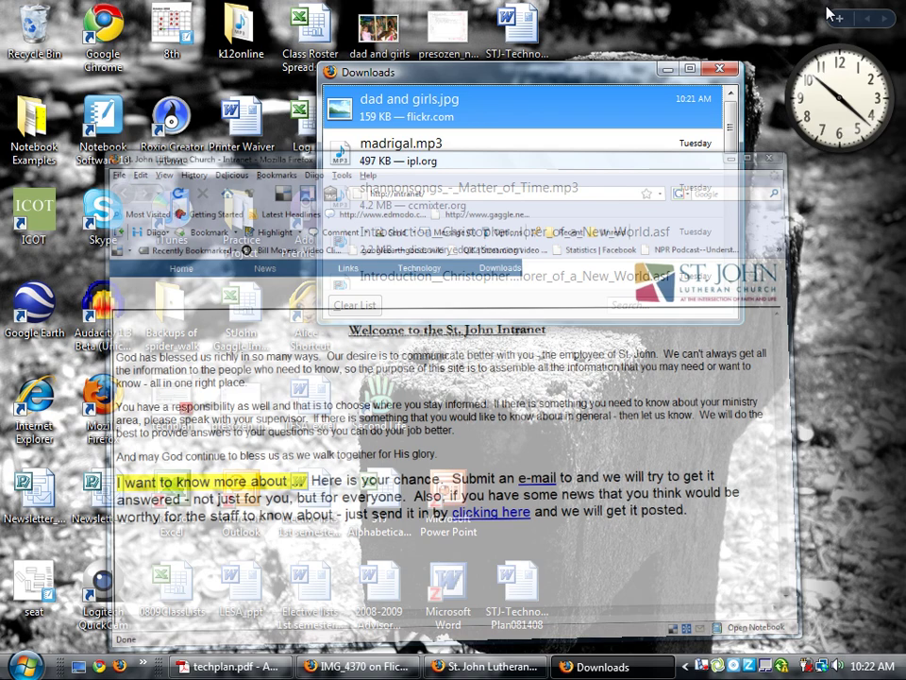
left_click_drag(528, 79, 699, 92)
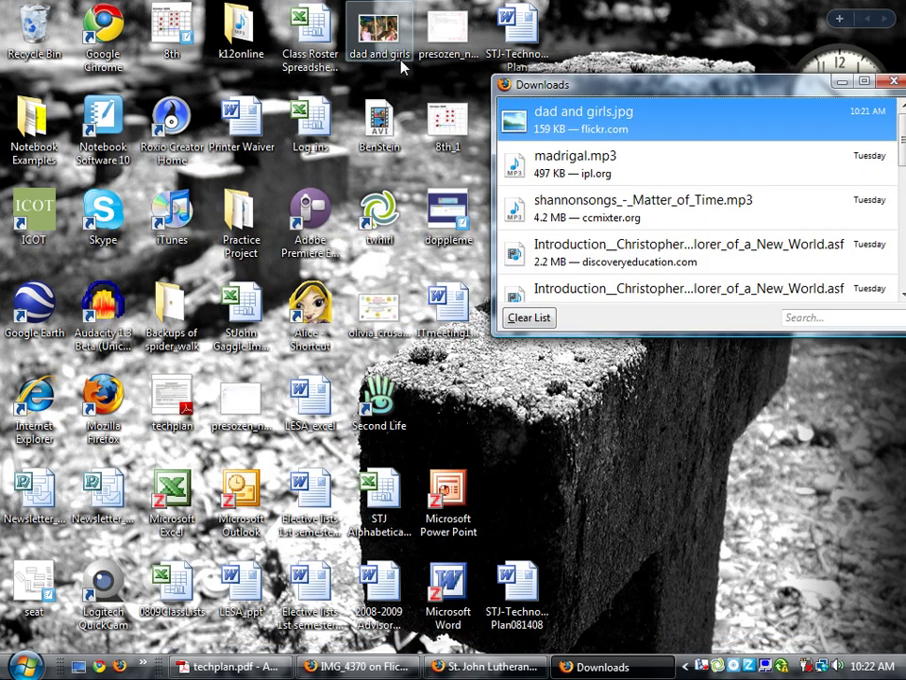
left_click(892, 81)
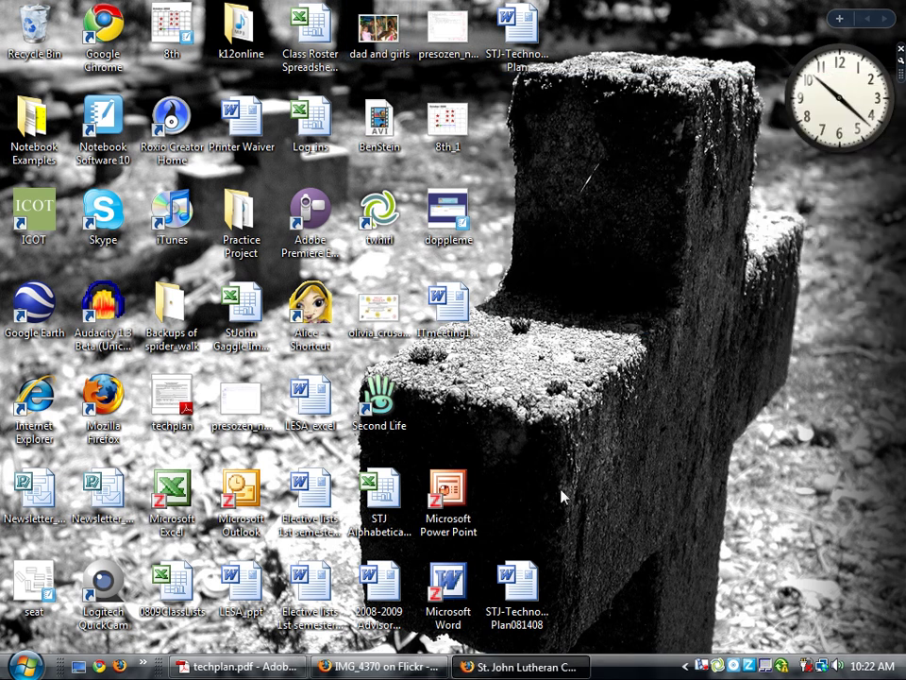
left_click(519, 666)
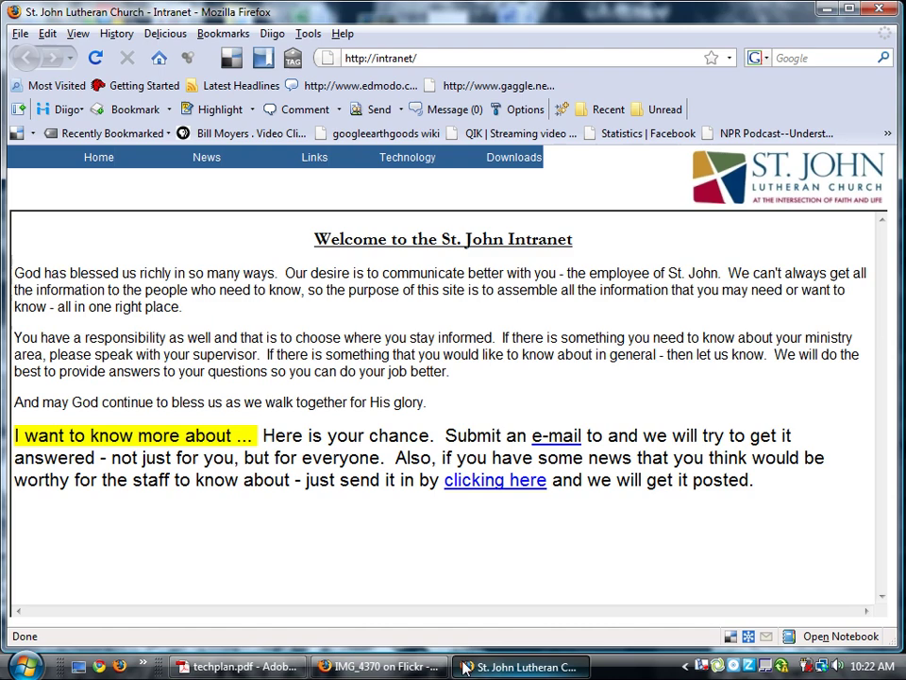
key("alt+Tab")
left_click(172, 160)
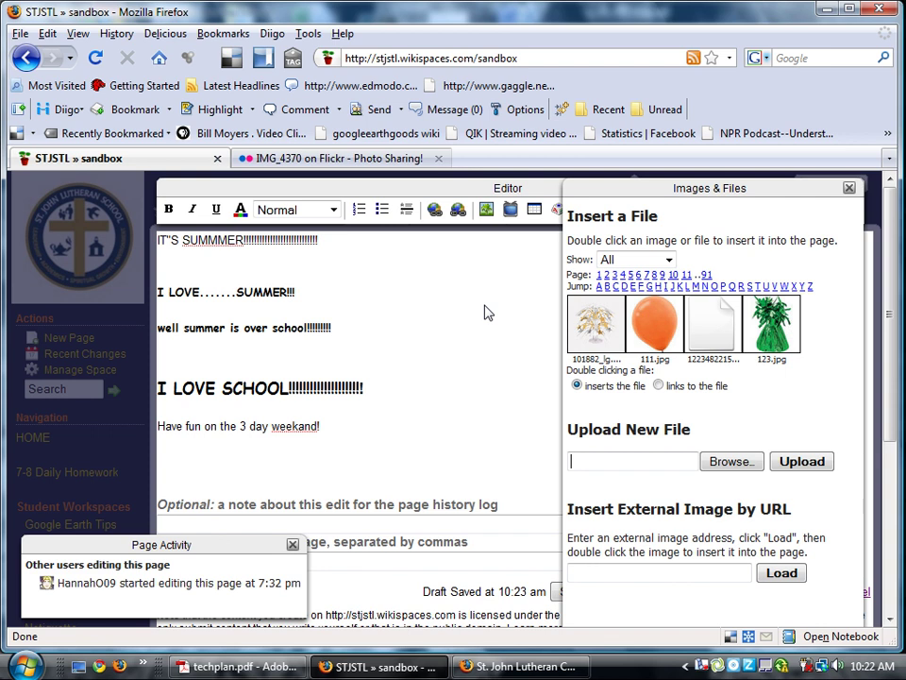
Upload "dad and girls" from the desktop to the wiki and insert it below the first line of the sandbox page
left_click(718, 462)
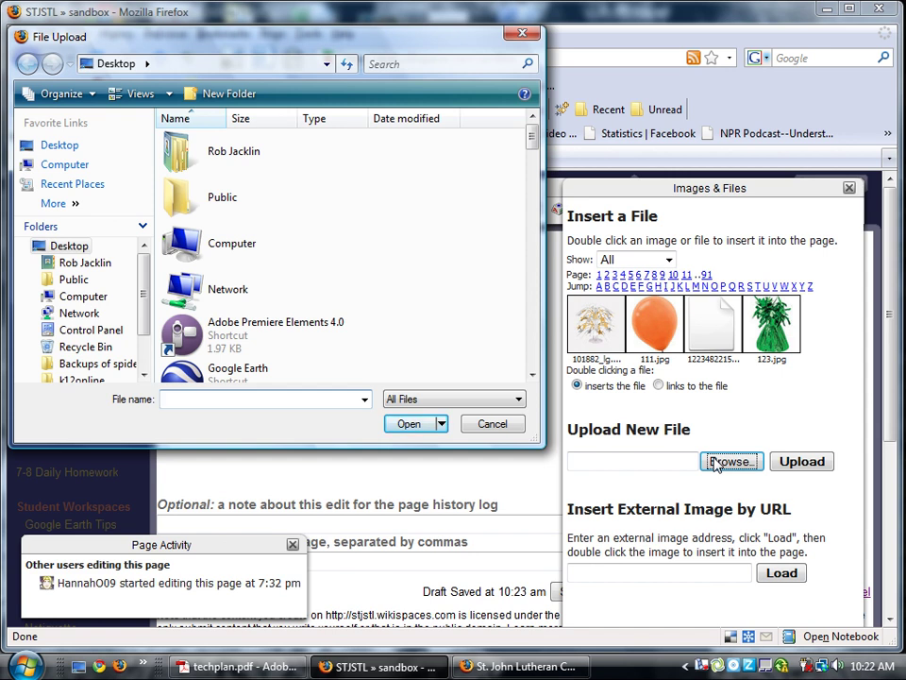
left_click_drag(532, 140, 534, 247)
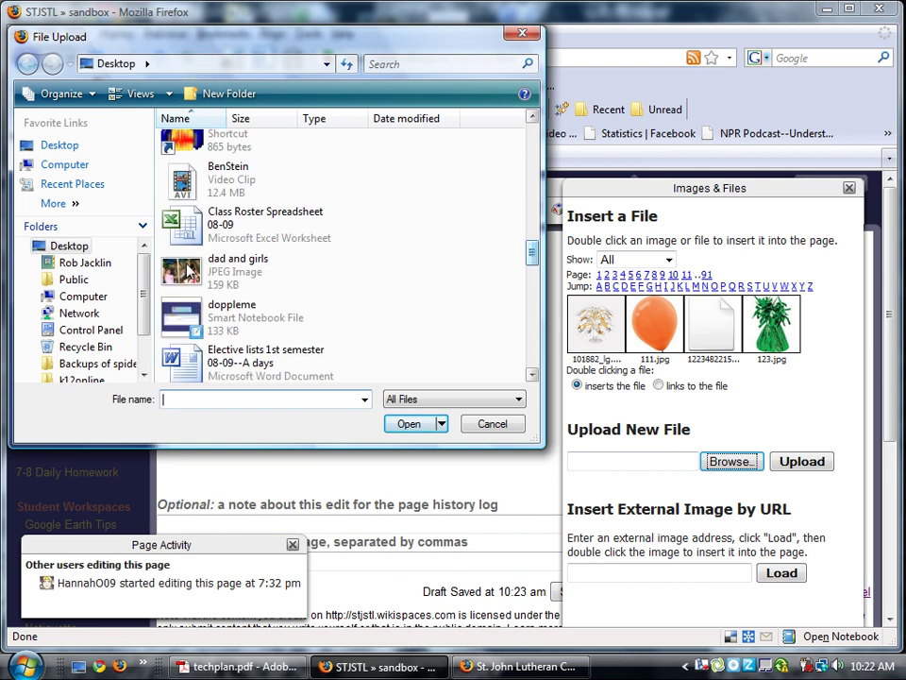
left_click(189, 271)
left_click(402, 425)
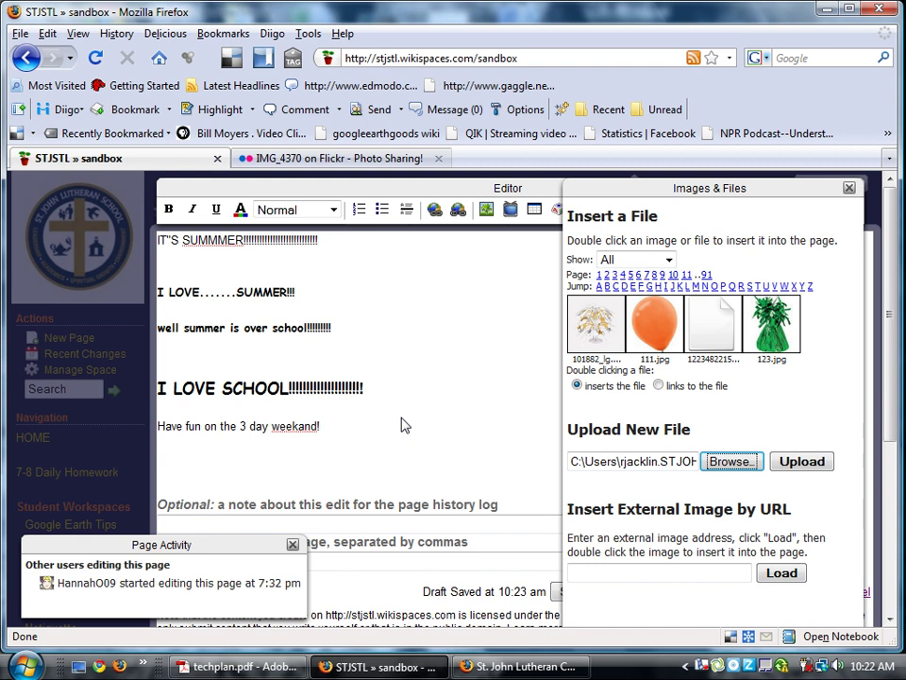
left_click(799, 461)
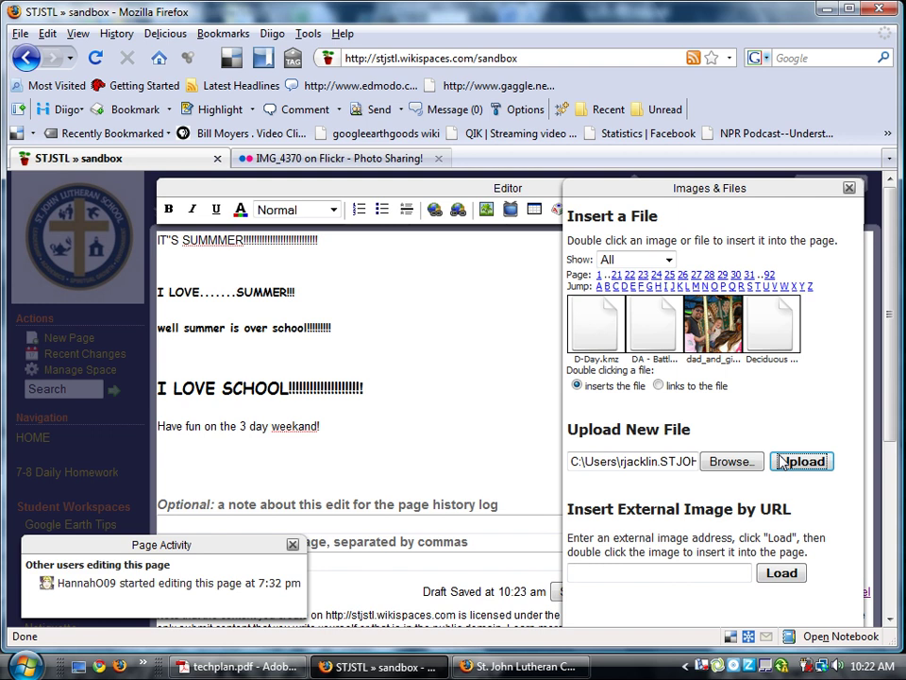
left_click(170, 276)
double_click(714, 335)
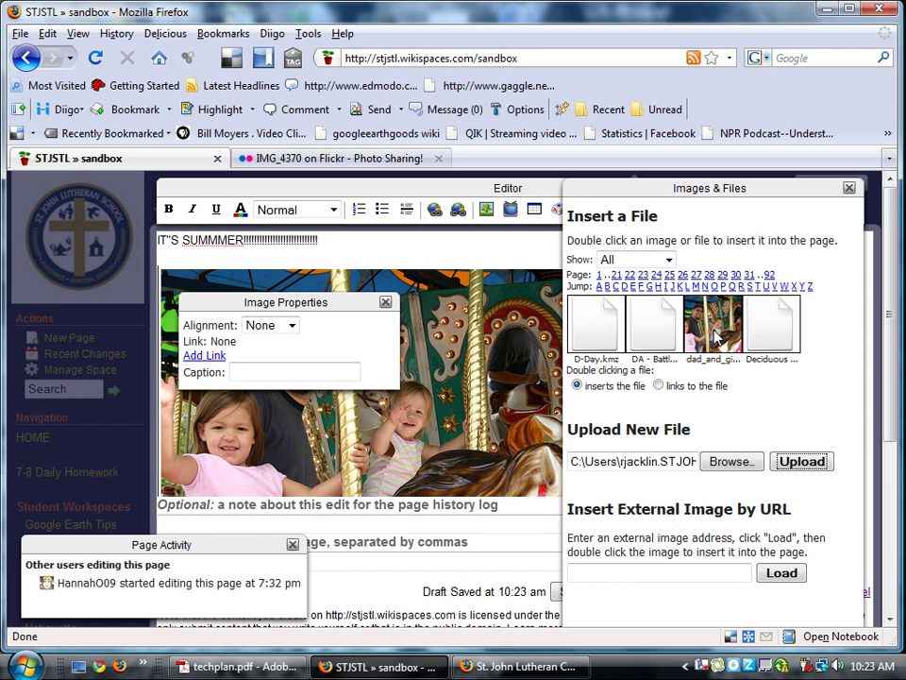
Set the inserted photo's alignment to Right
left_click_drag(211, 301, 274, 258)
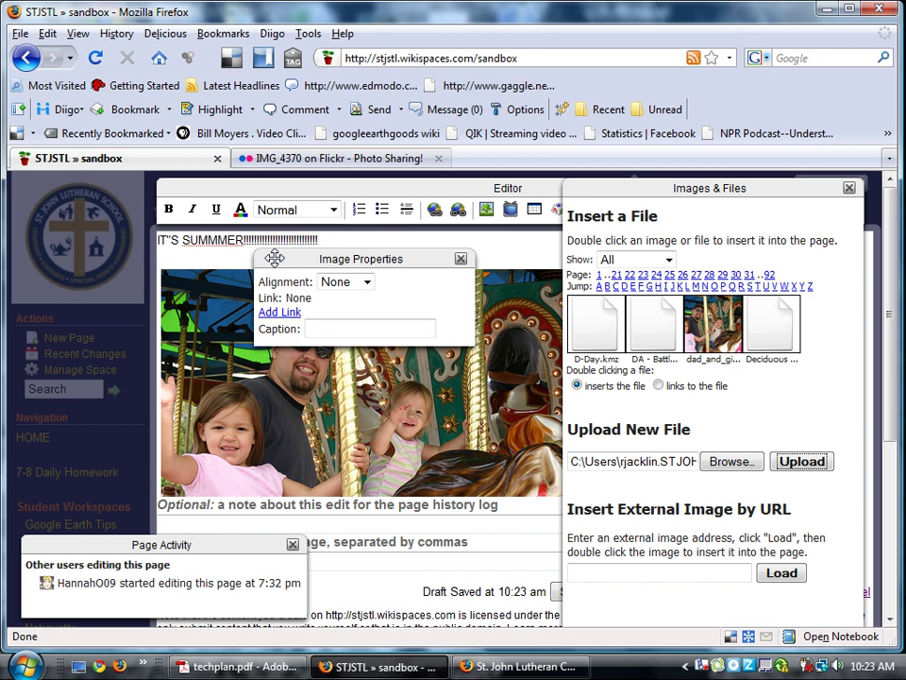
left_click(367, 283)
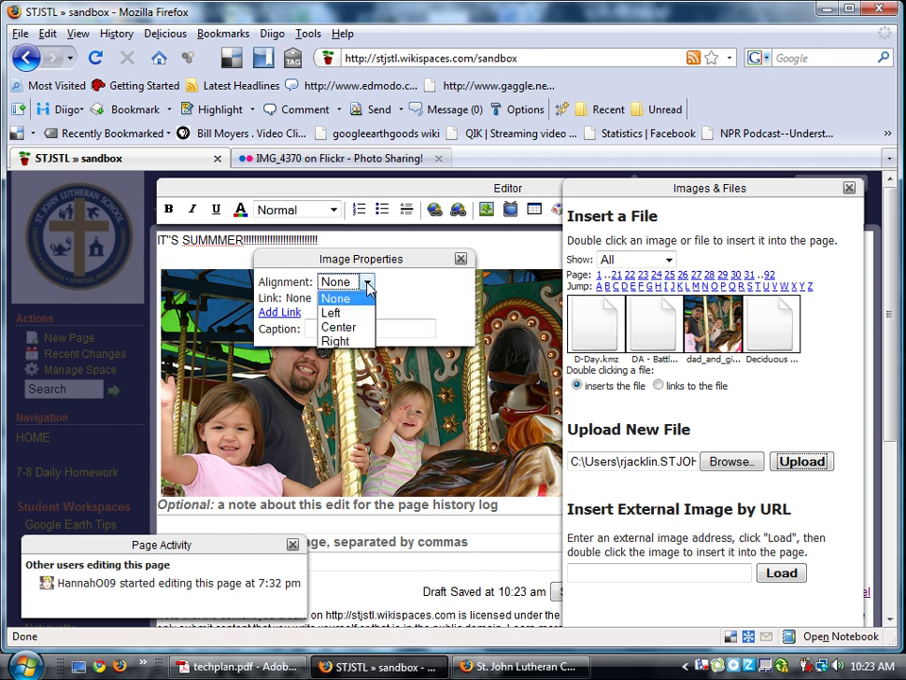
left_click(336, 341)
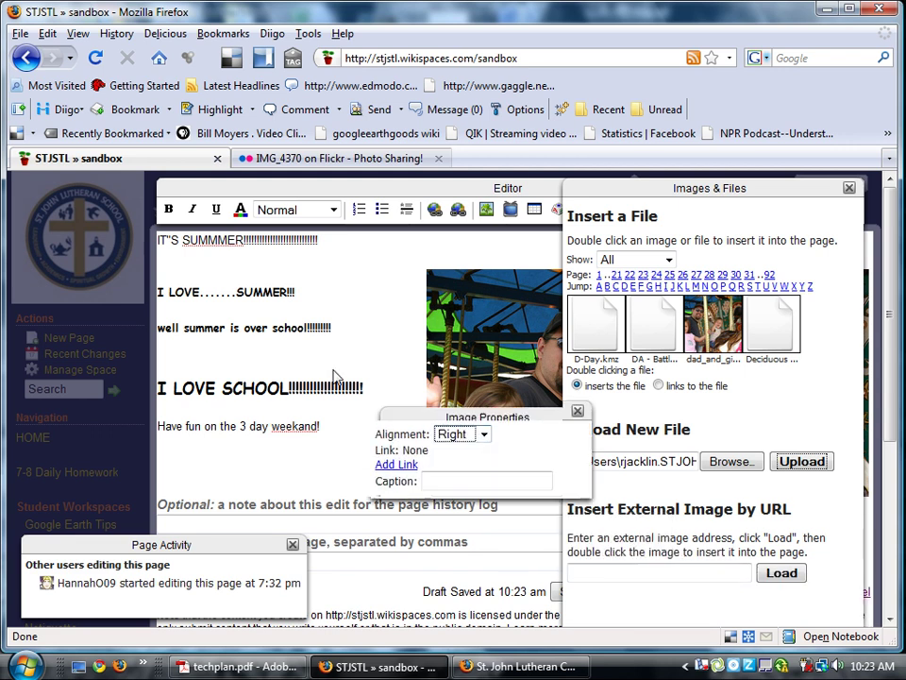
Set the inserted photo's alignment to Center and close its image properties
left_click(307, 327)
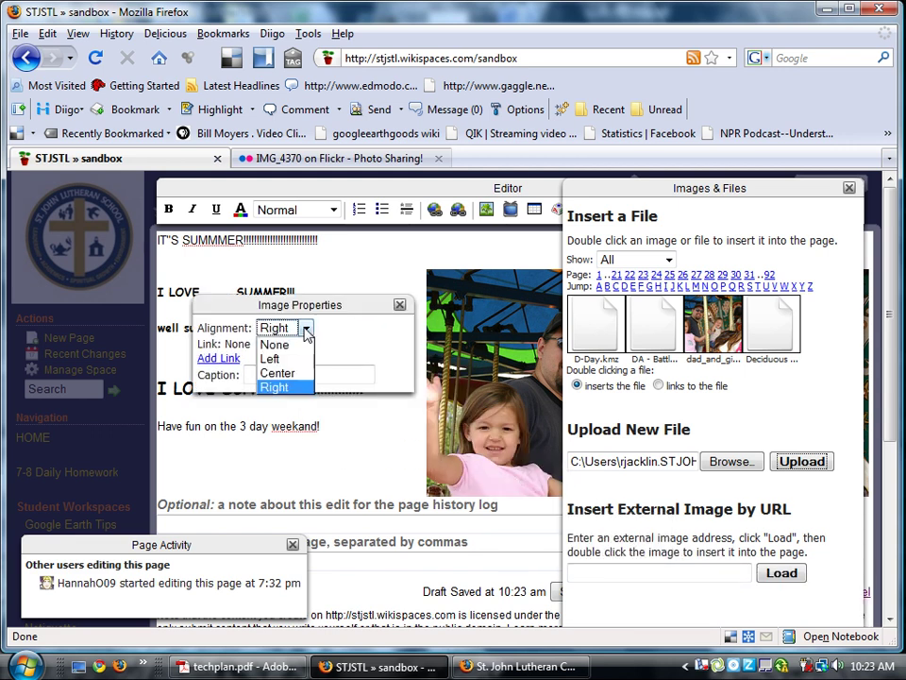
left_click(273, 373)
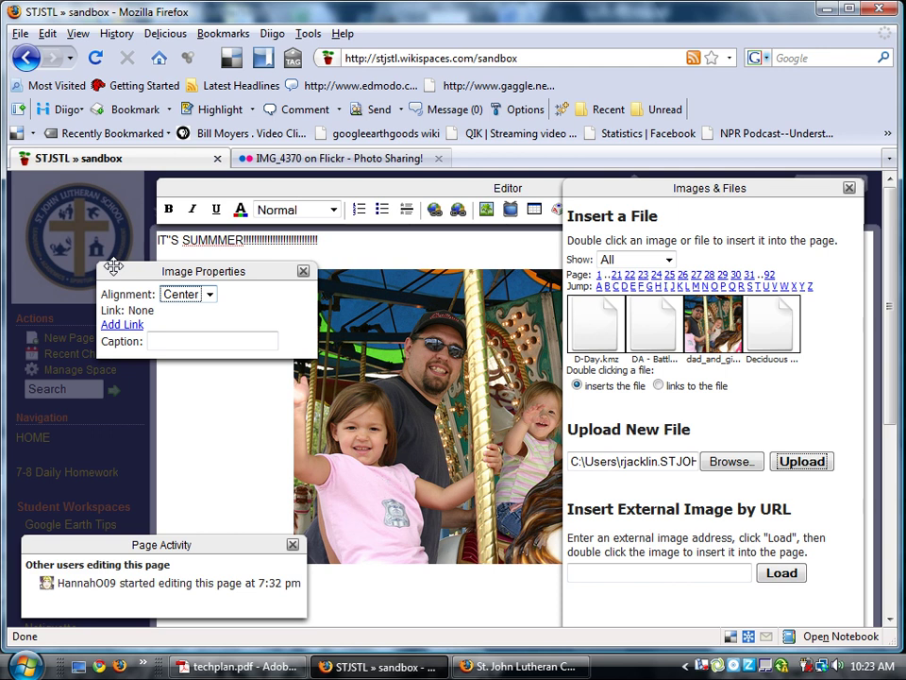
left_click(302, 271)
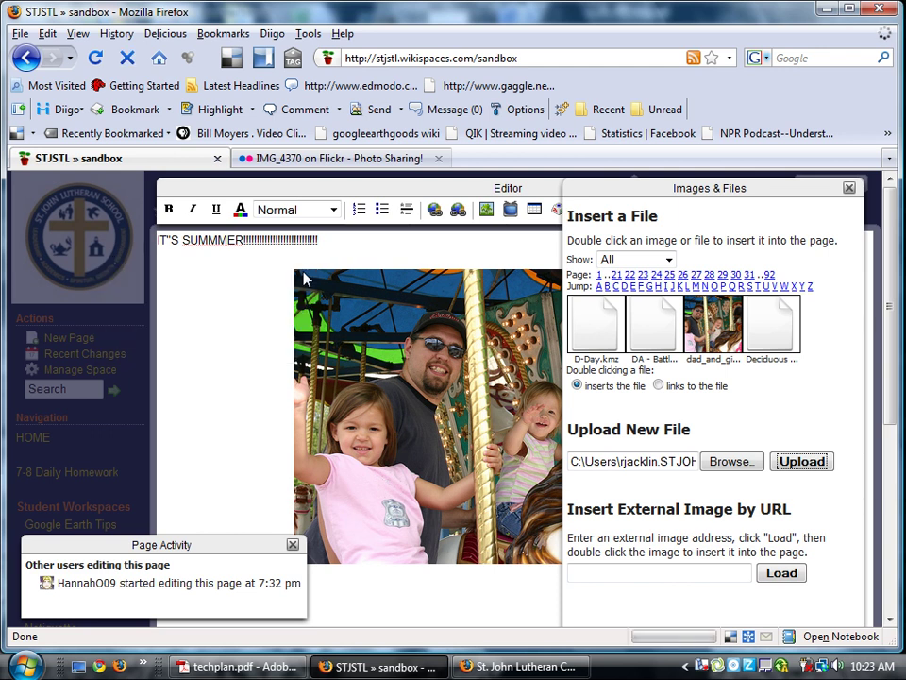
Close the image and file options, save the sandbox page, and view the published result
left_click(848, 188)
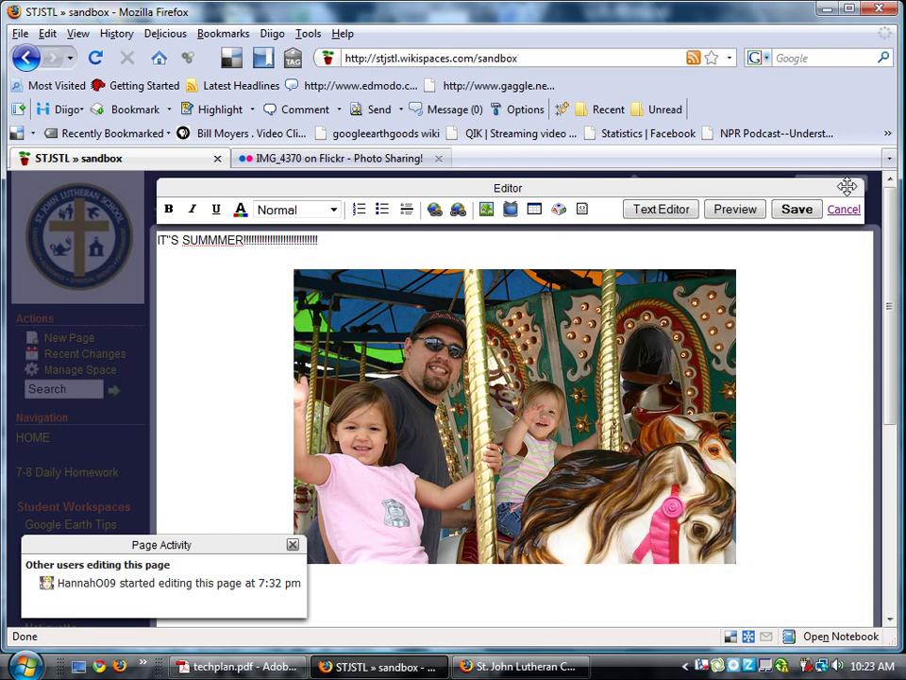
left_click(794, 210)
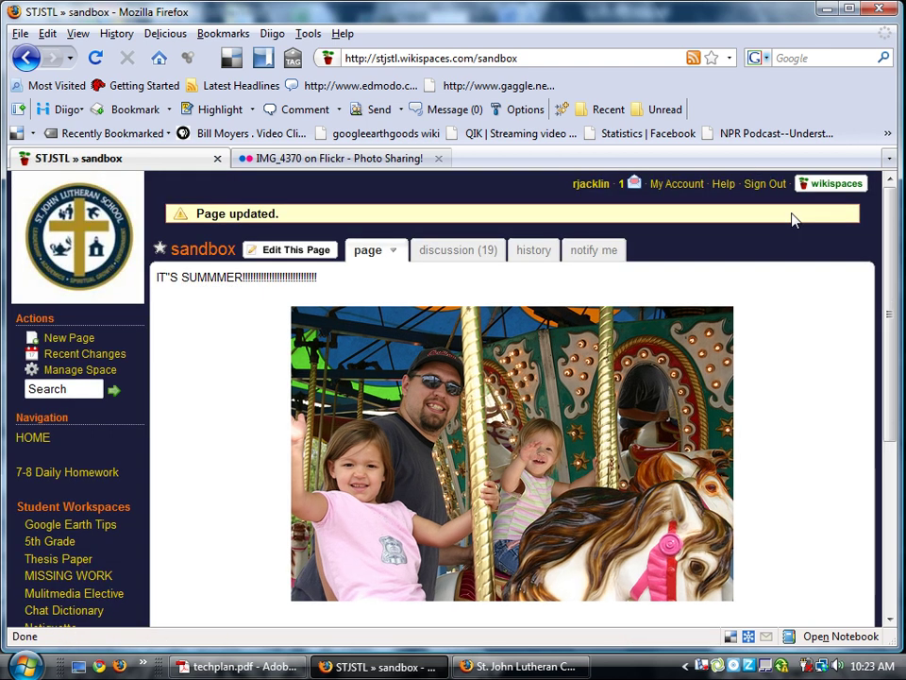
scroll(890, 477, "down", 5)
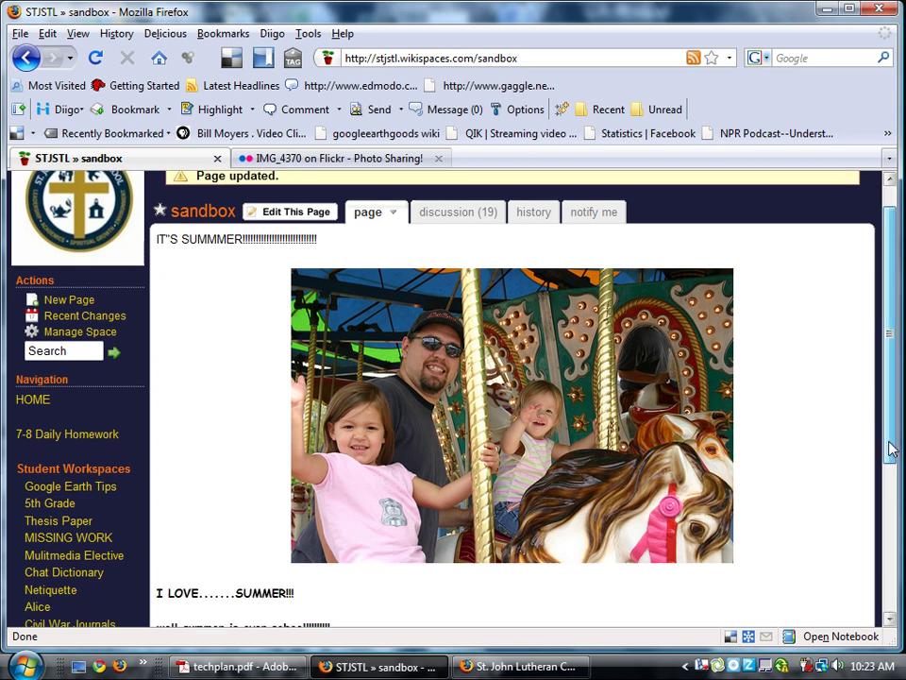